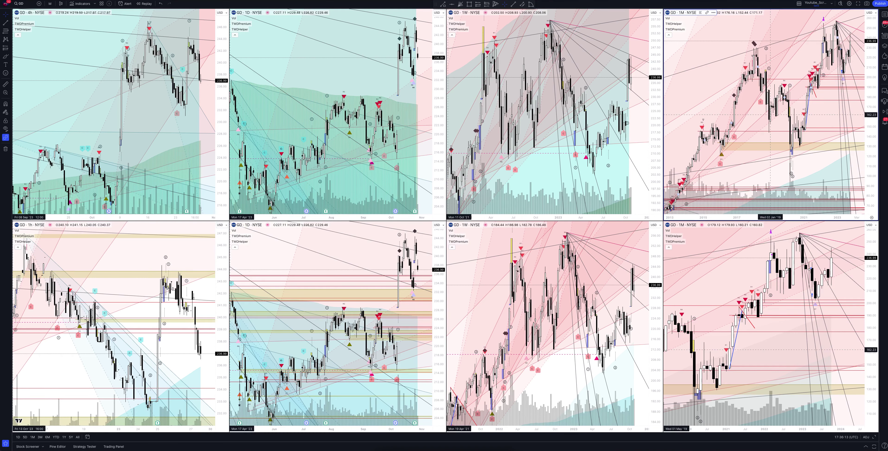
Maximize the monthly GD chart and zoom out across its full price history to the 1970s
key(alt+Return)
scroll(875, 428, down, 5)
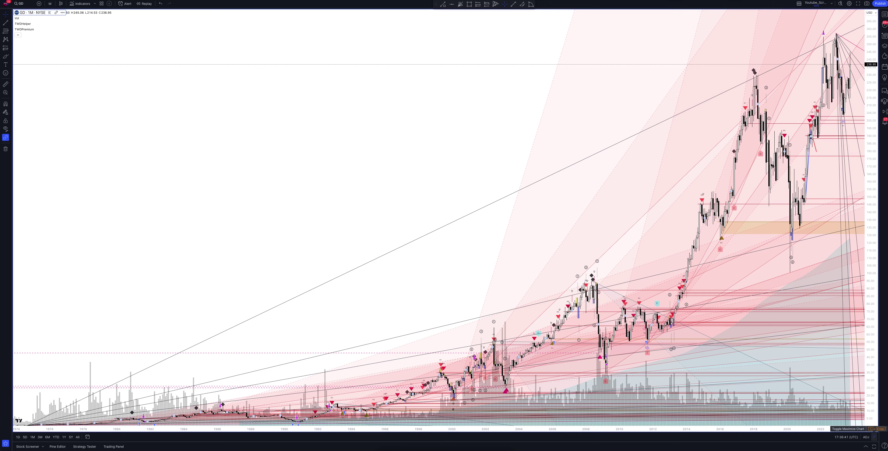
Toggle the monthly GD chart between maximized and the eight-chart grid, ending on the grid
click(875, 437)
click(874, 436)
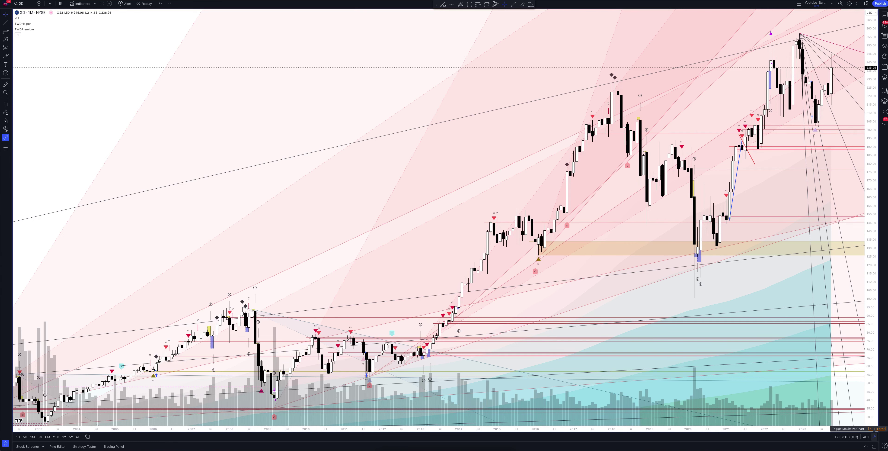
click(871, 429)
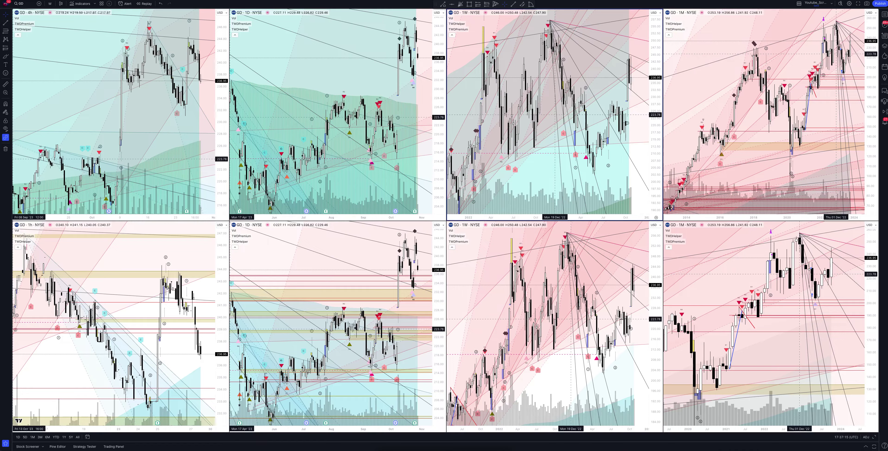
Maximize the weekly GD chart to fill the whole window
click(872, 428)
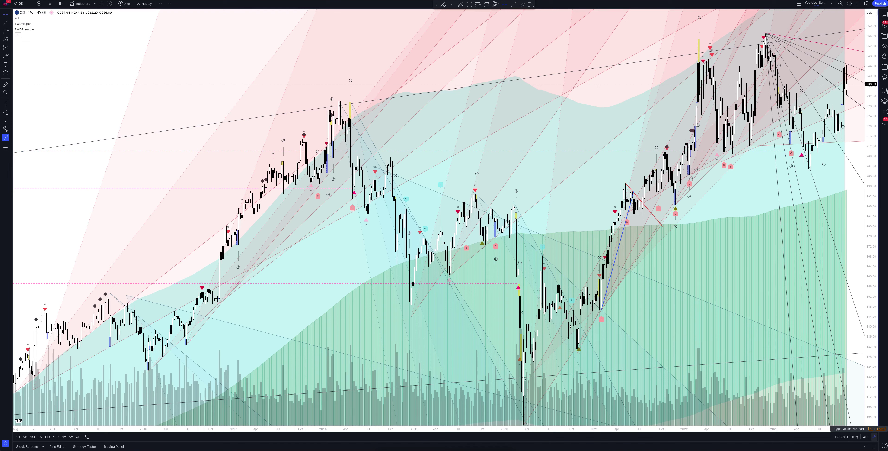
Toggle the weekly GD chart between maximized and the eight-chart grid
click(872, 429)
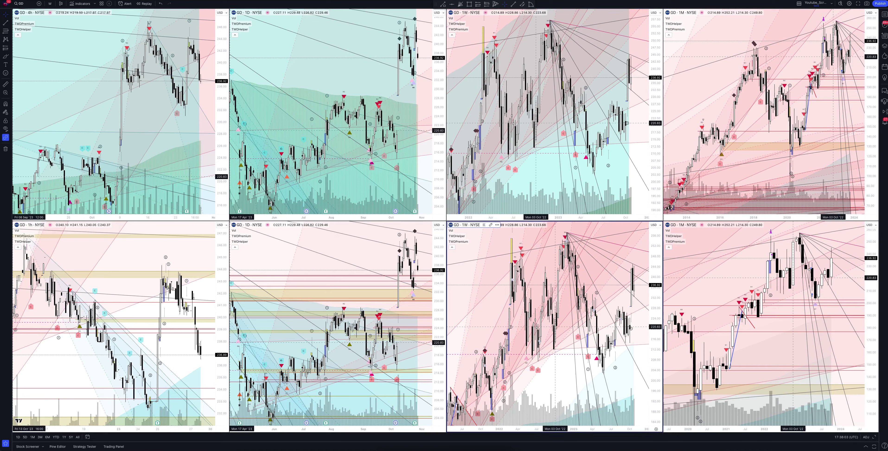
click(874, 437)
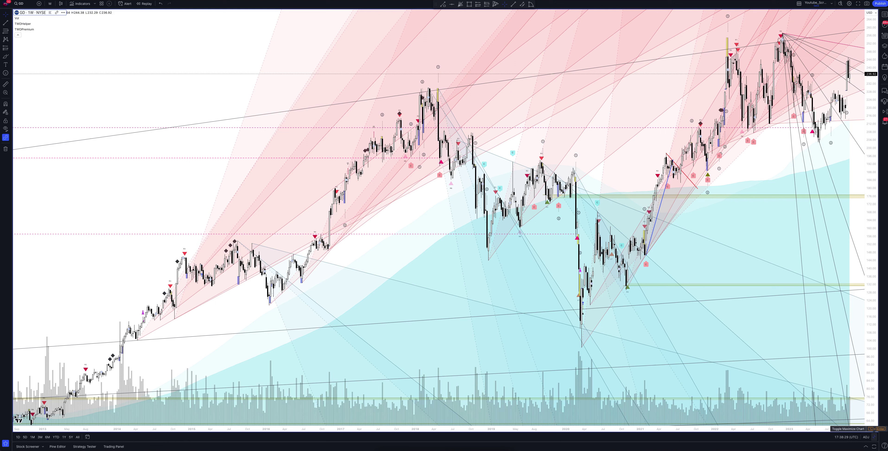
click(874, 437)
Maximize the daily GD chart and show the Stock Screener list beneath it
click(331, 114)
key(alt+Return)
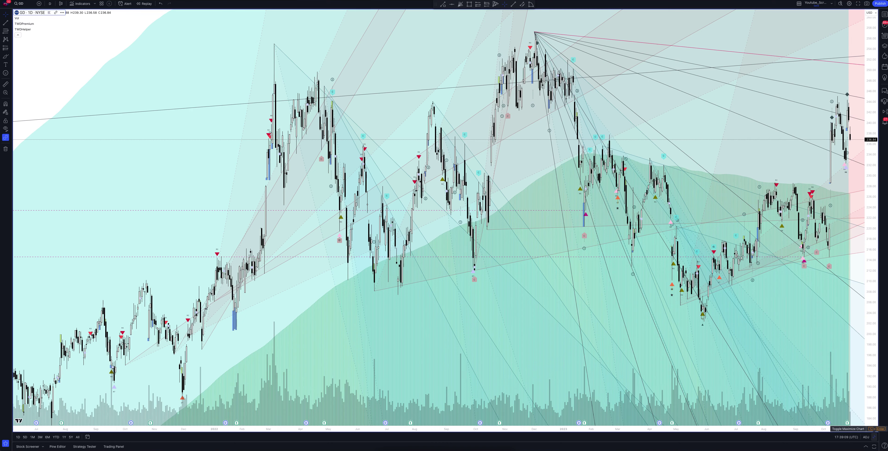
click(875, 428)
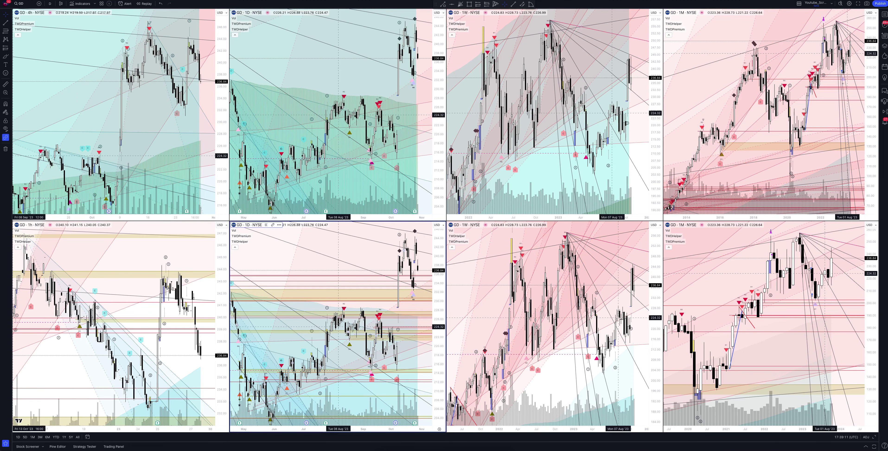
click(874, 428)
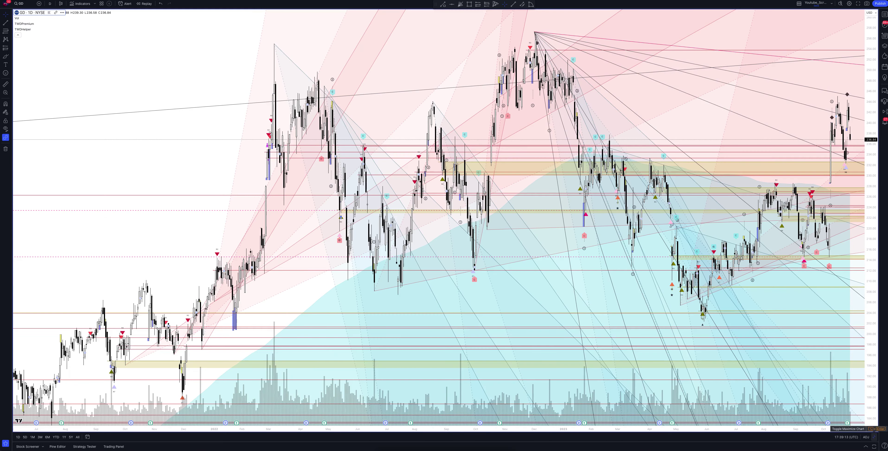
click(874, 429)
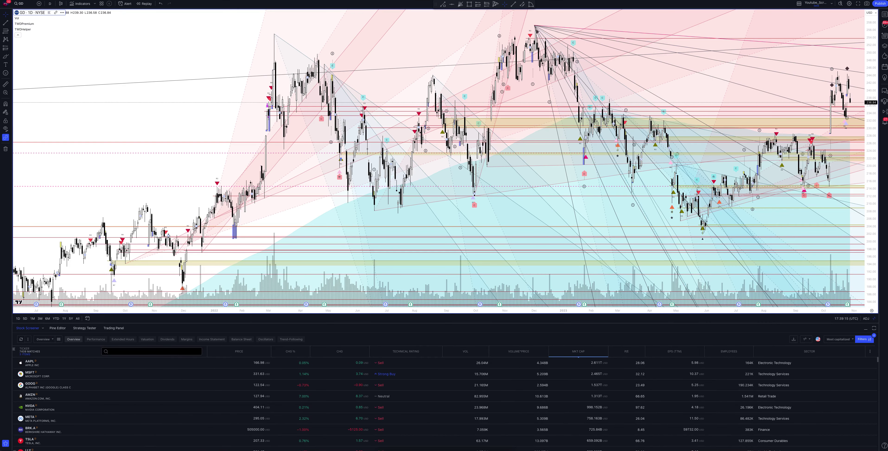
Show the TWDPremium strategy backtest overview in the Strategy Tester panel
click(85, 328)
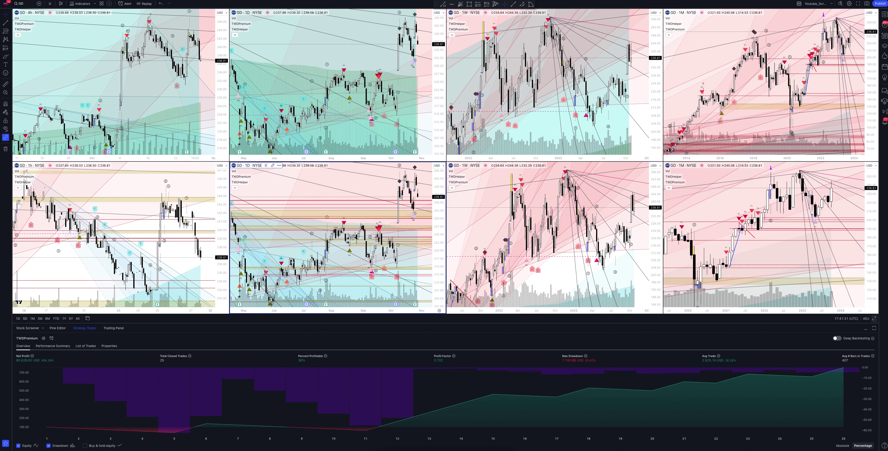
Change the chart interval to 4h and review the backtest reporting no data
text(4h)
key(Return)
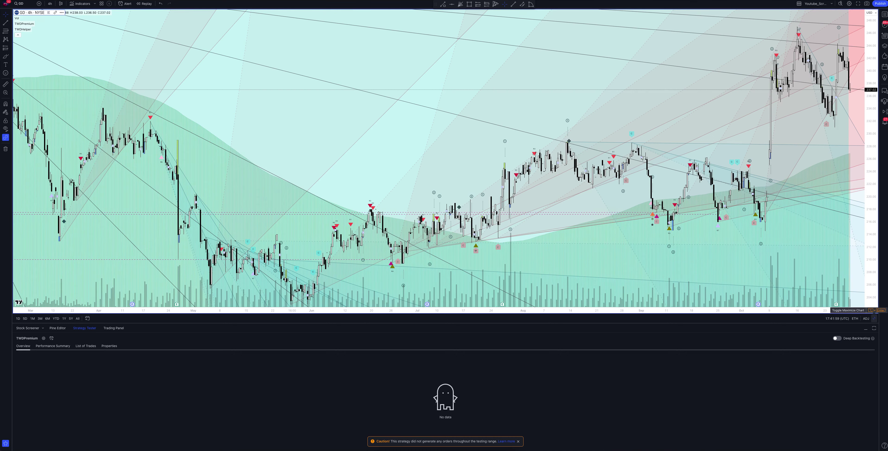
Maximize the hourly GD chart from the eight-chart grid
click(873, 310)
click(872, 310)
click(871, 310)
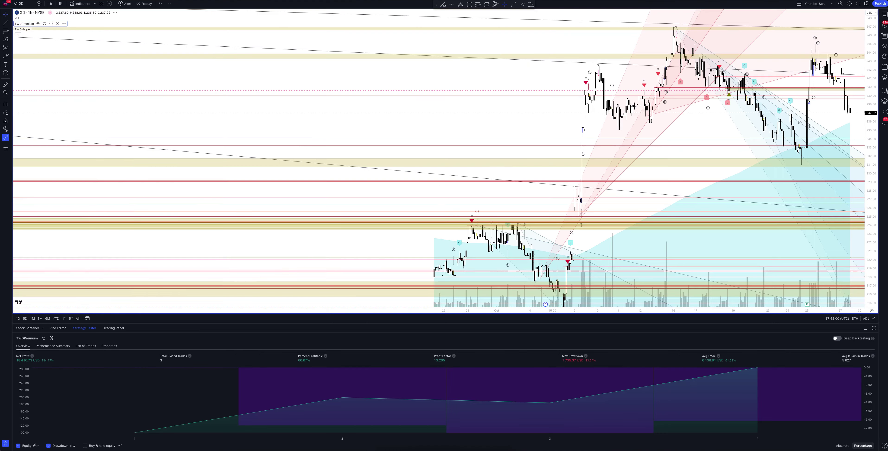
Move the GD chart from 1 hour to 2 hours: 7 closed trades, 42.86% profitable
click(50, 3)
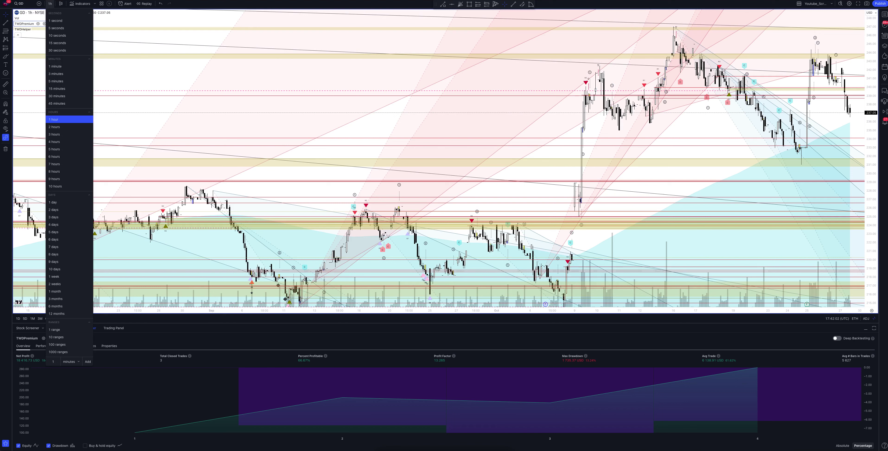
click(52, 119)
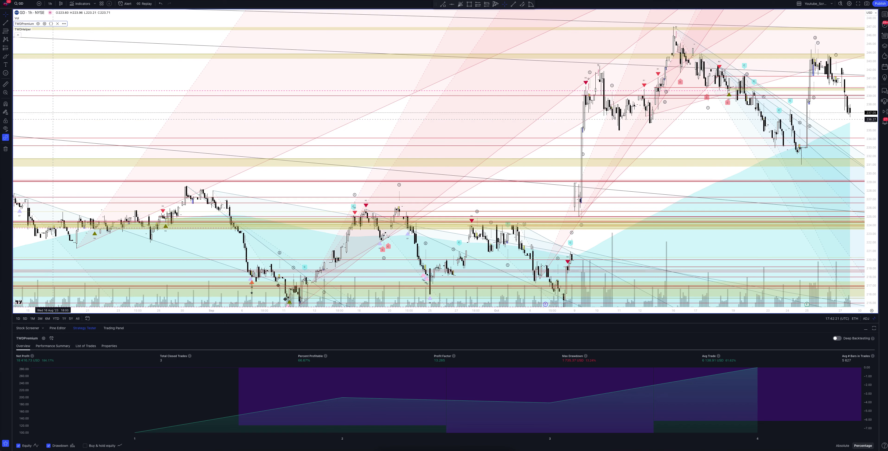
click(50, 3)
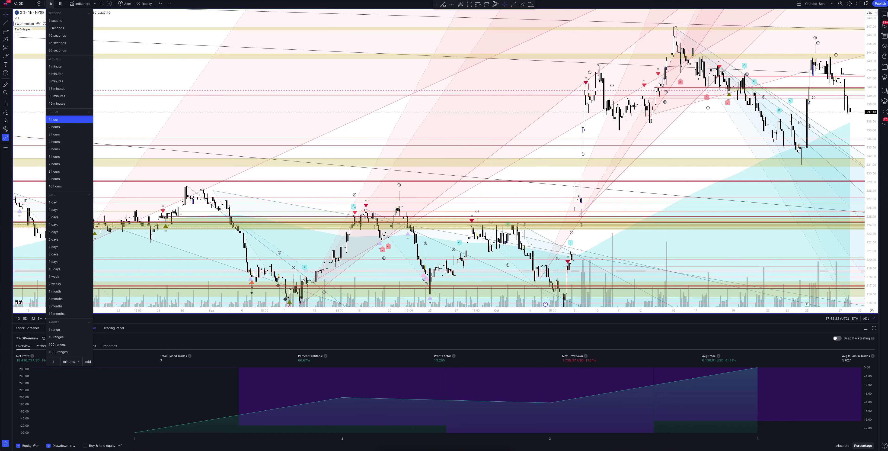
click(54, 127)
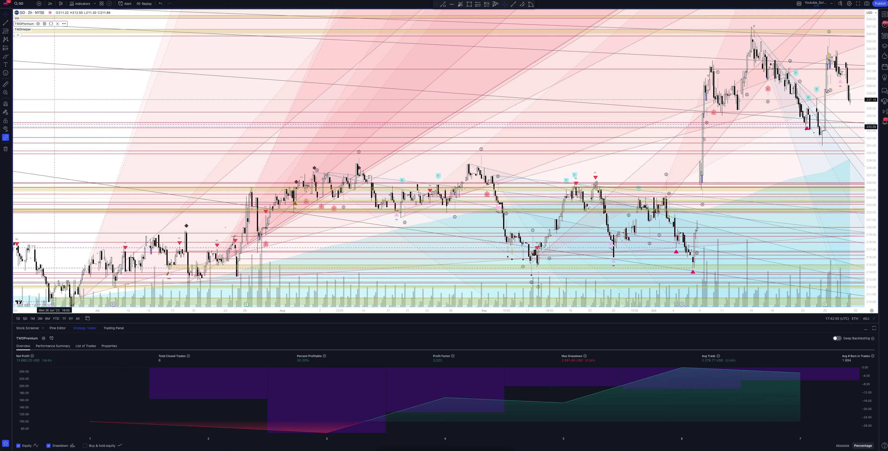
click(50, 3)
Set the GD chart to 3 hours, then 4 hours, where the backtest shows 9 closed trades
click(54, 134)
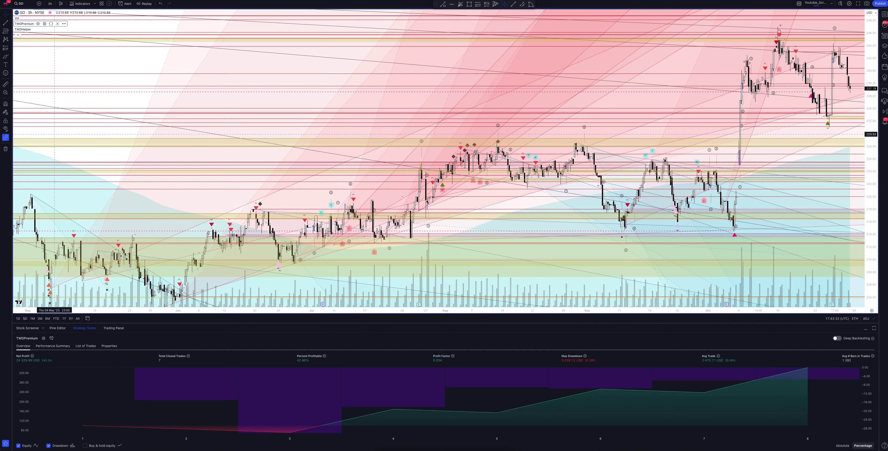
click(50, 3)
click(54, 142)
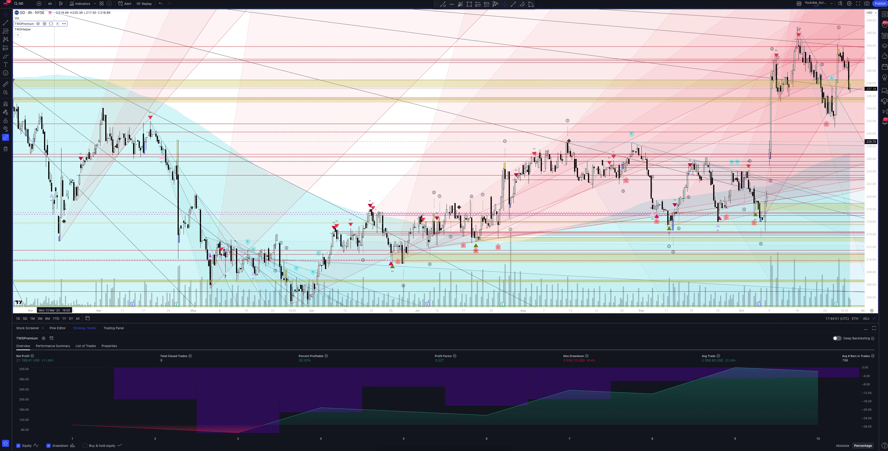
click(50, 4)
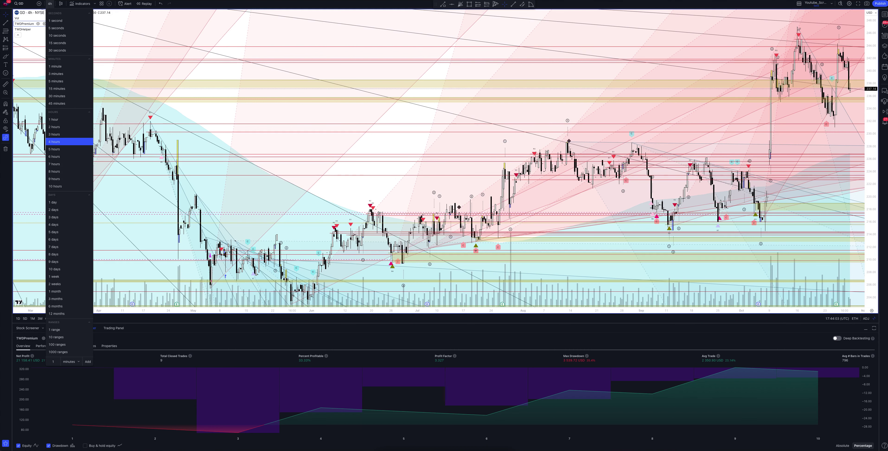
Set the GD chart to 5 hours, then 6 hours, checking the TWDPremium backtest each time
click(54, 149)
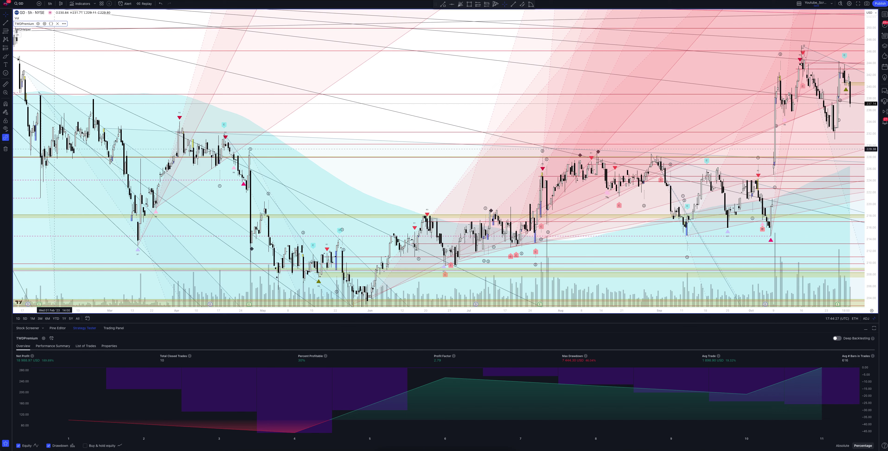
click(50, 4)
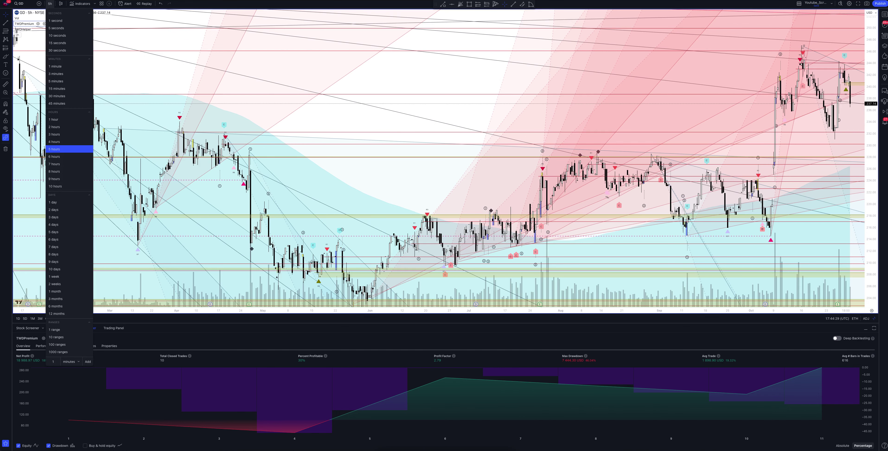
click(54, 157)
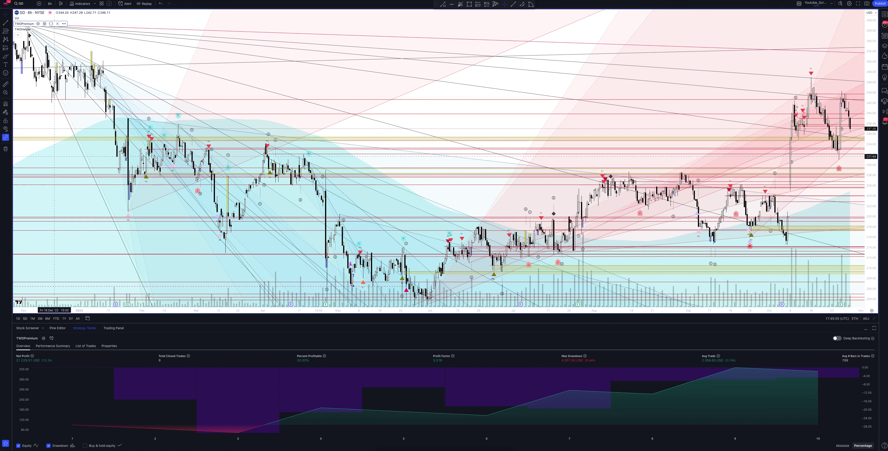
click(50, 3)
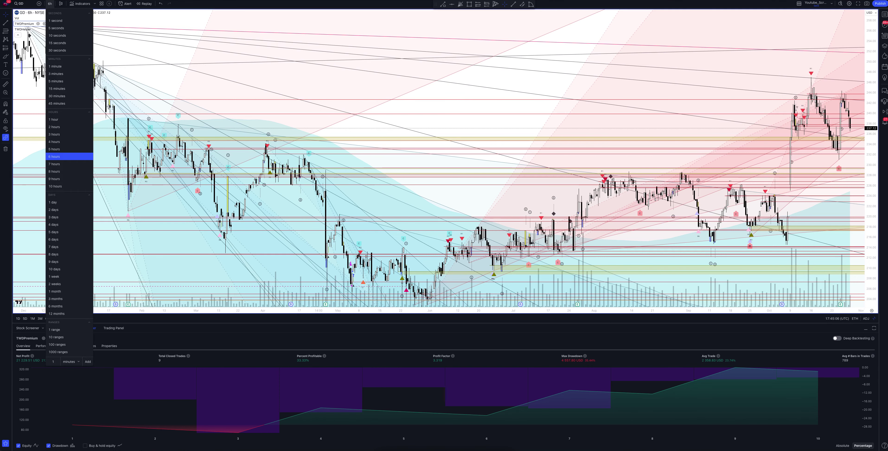
Backtest the GD chart on 7 hours and 8 hours, then set it back to 1 hour
click(54, 164)
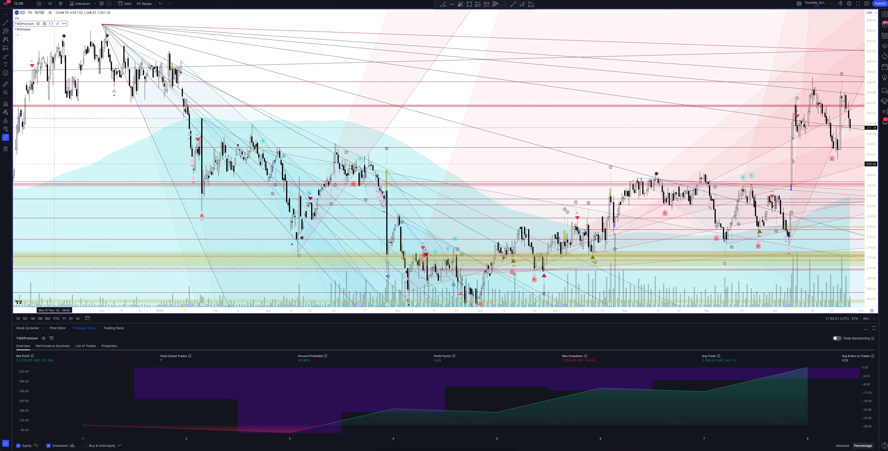
click(50, 3)
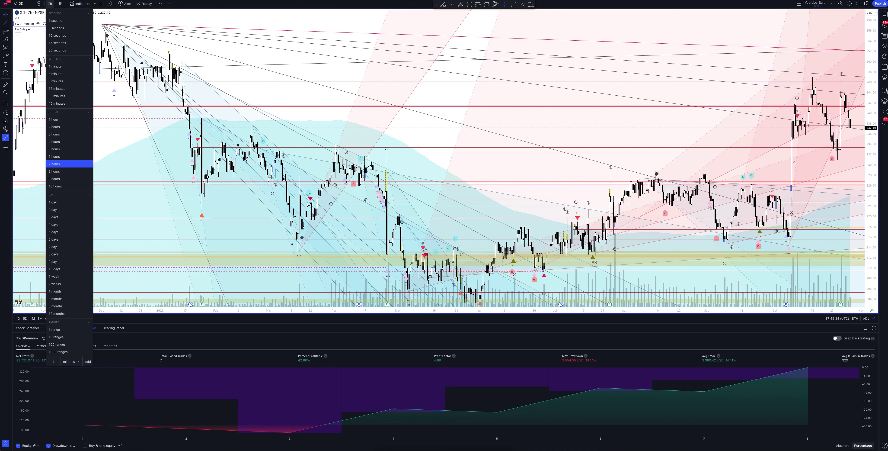
click(54, 171)
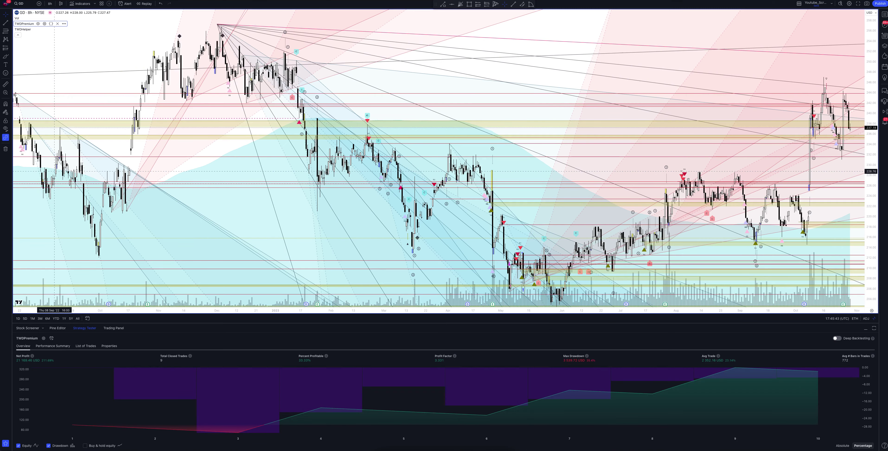
click(50, 4)
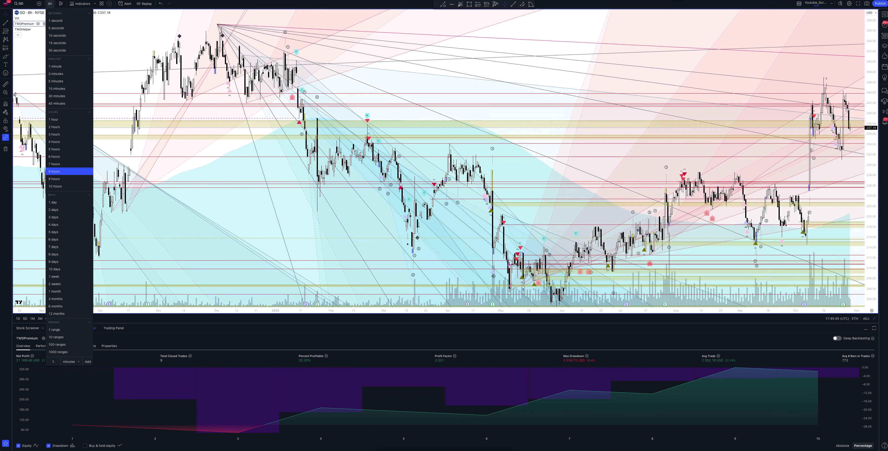
click(53, 119)
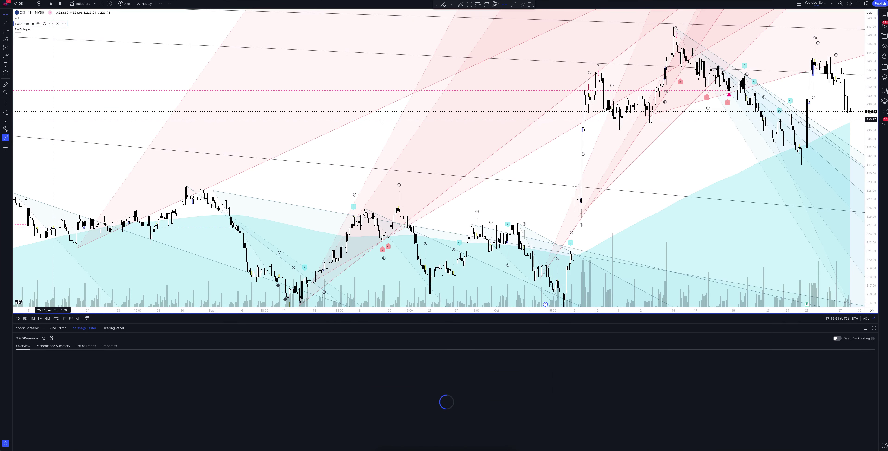
Un-maximize the chart to show the eight GD charts across 1h, 4h, daily, weekly and monthly timeframes
click(874, 318)
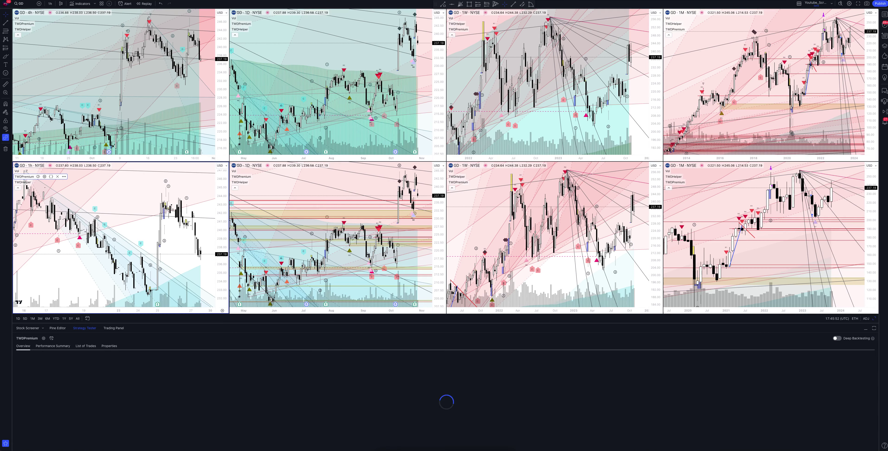